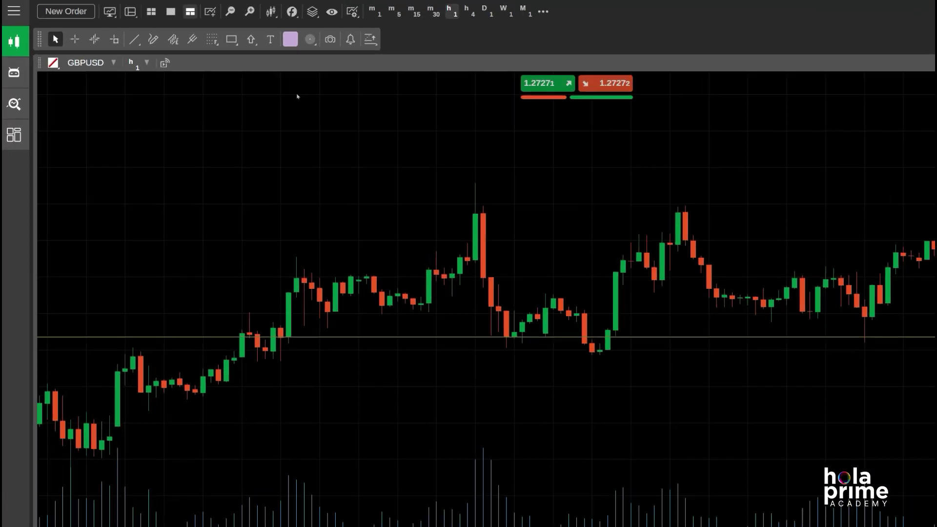
Bring up the chart's indicator list and search it for 'si'
{"action": "left_click", "coordinate": [191, 9]}
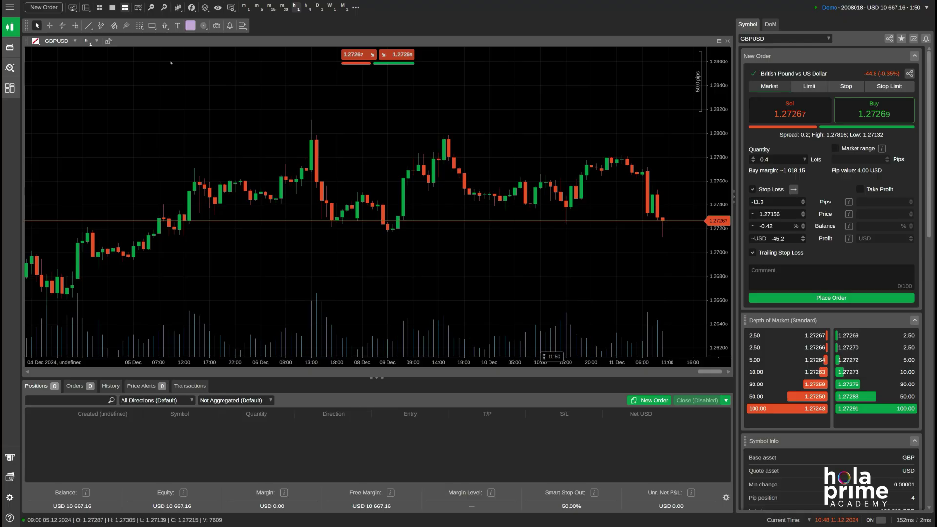
{"action": "right_click", "coordinate": [171, 63]}
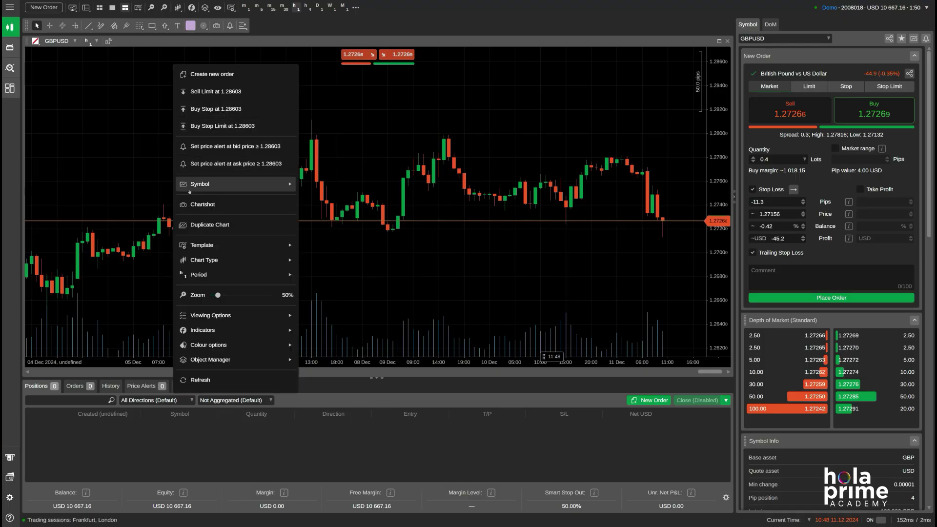
{"action": "mouse_move", "coordinate": [203, 330]}
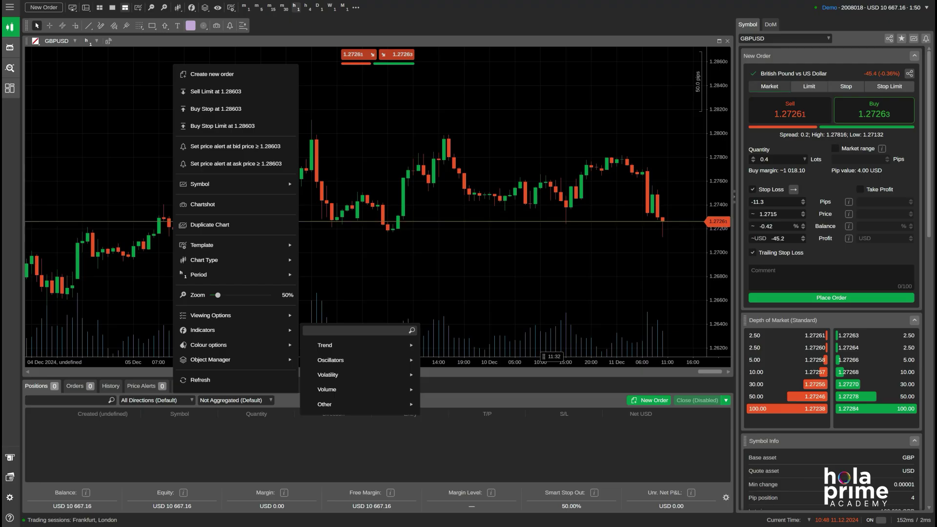
{"action": "type", "text": "si"}
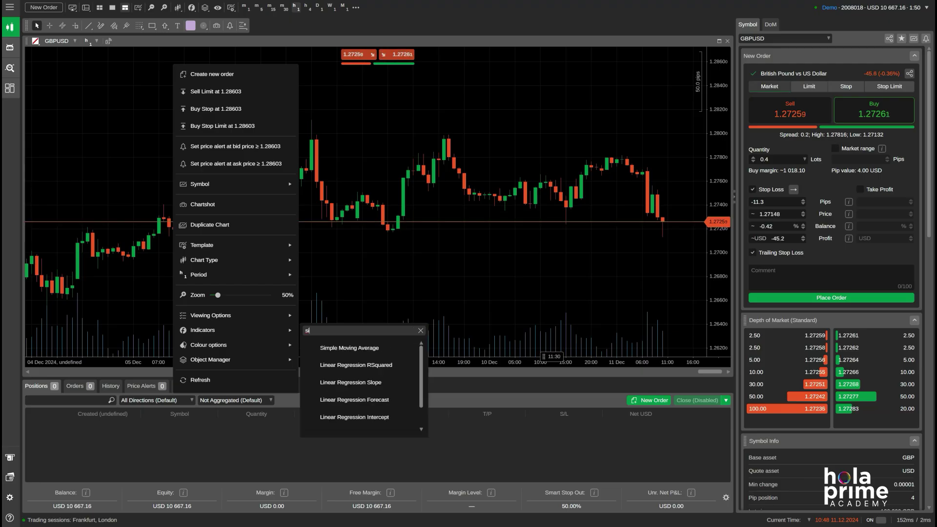
Choose Simple Moving Average, keeping the Simple type plotted on the chart
{"action": "left_click", "coordinate": [335, 349]}
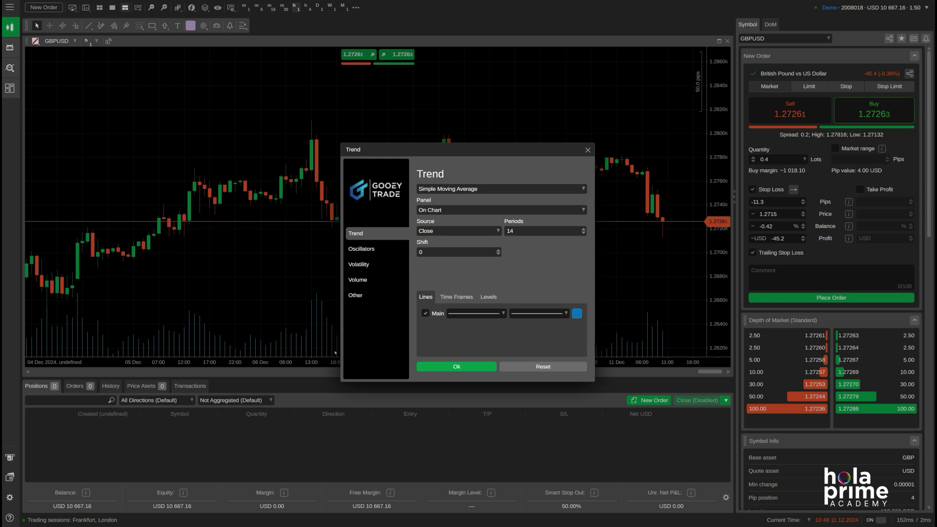
{"action": "left_click", "coordinate": [557, 189]}
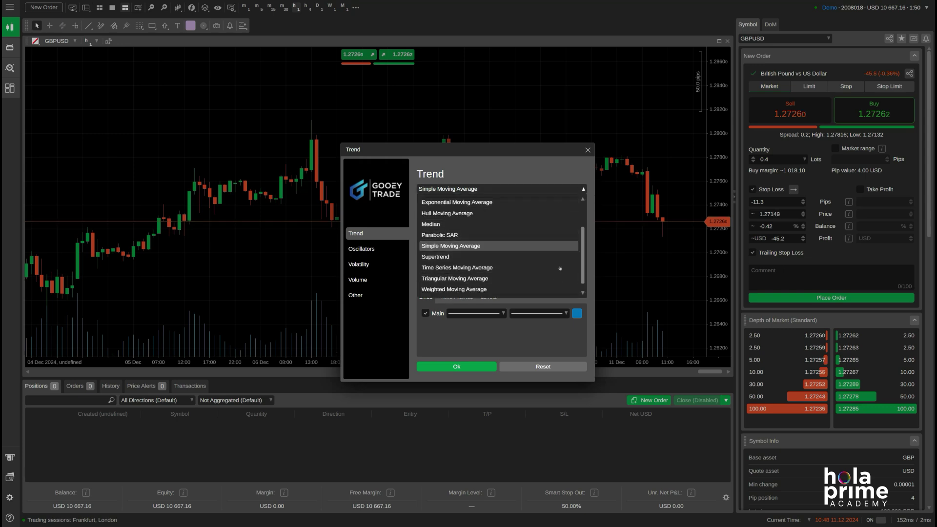
{"action": "left_click", "coordinate": [583, 189]}
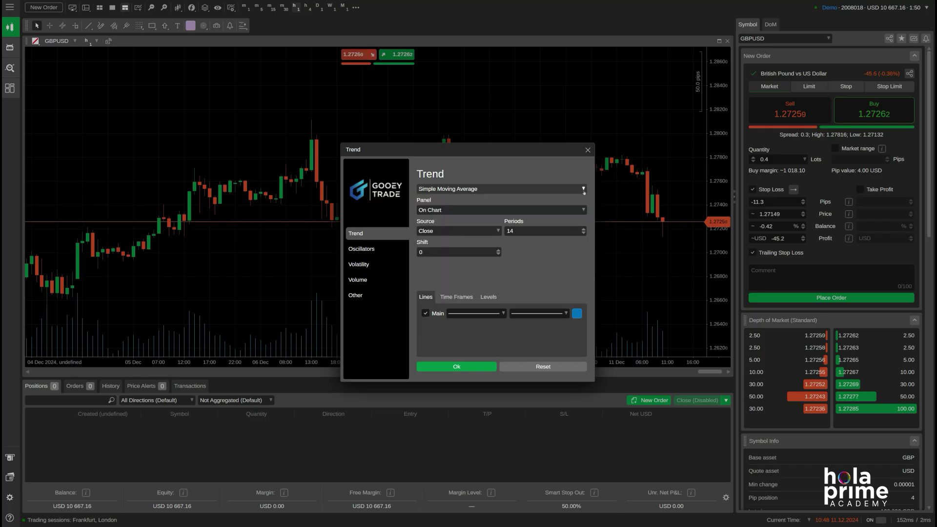
{"action": "left_click", "coordinate": [583, 210]}
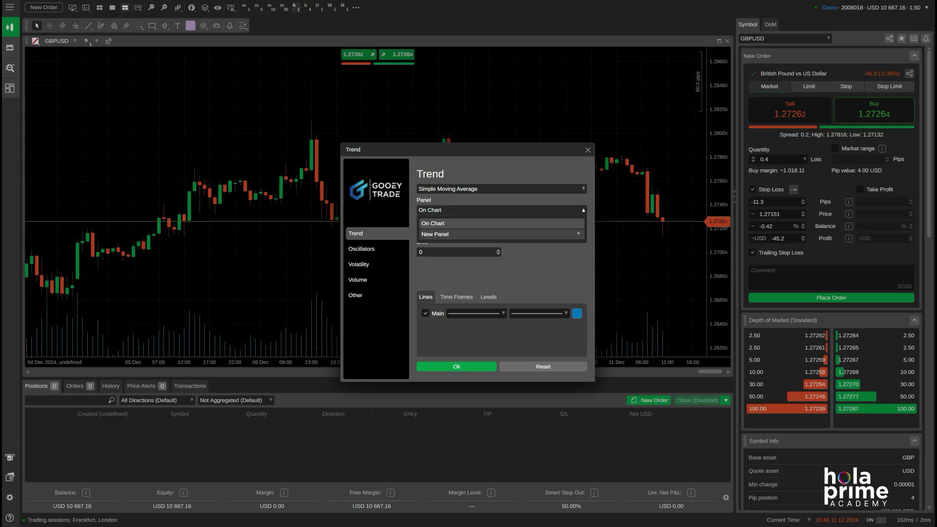
{"action": "left_click", "coordinate": [578, 211]}
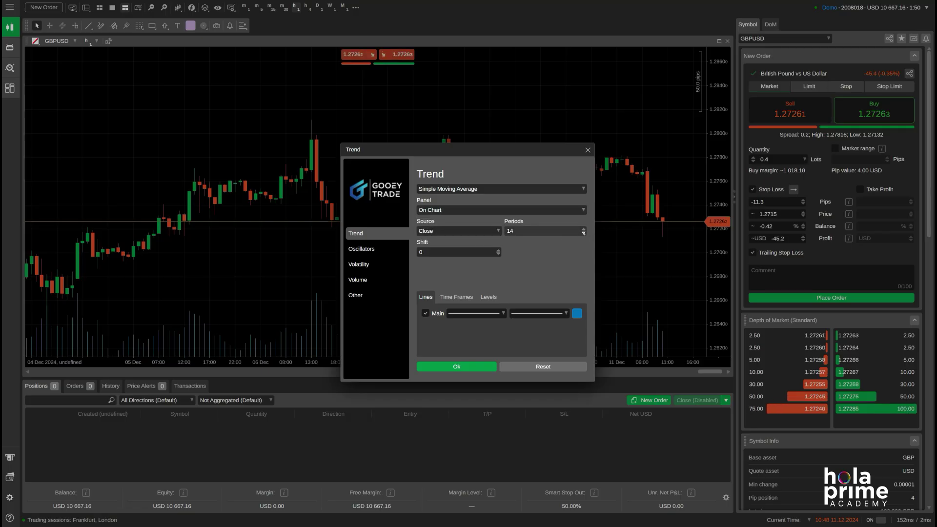
Review the SMA's line style, width and colour, plus its Time Frames and Levels settings
{"action": "left_click", "coordinate": [502, 313]}
{"action": "left_click", "coordinate": [566, 314]}
{"action": "left_click", "coordinate": [577, 313]}
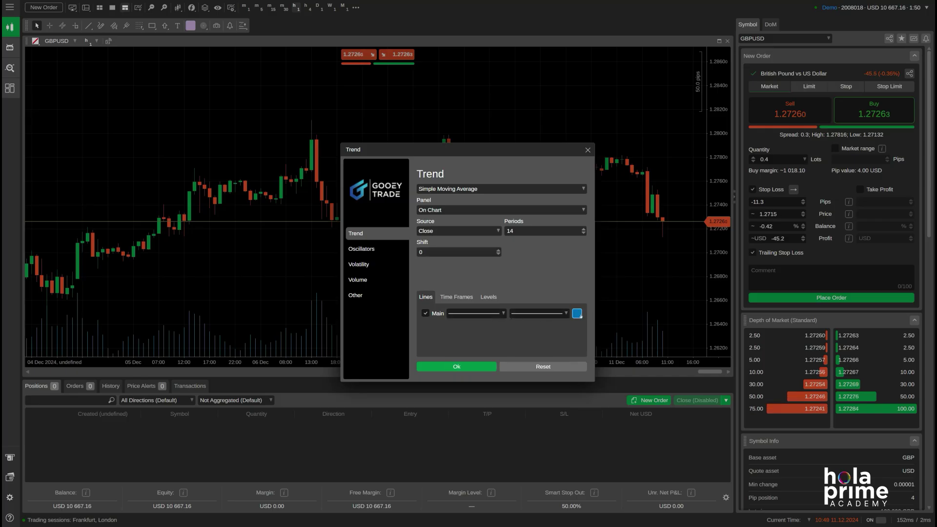
{"action": "left_click", "coordinate": [496, 306]}
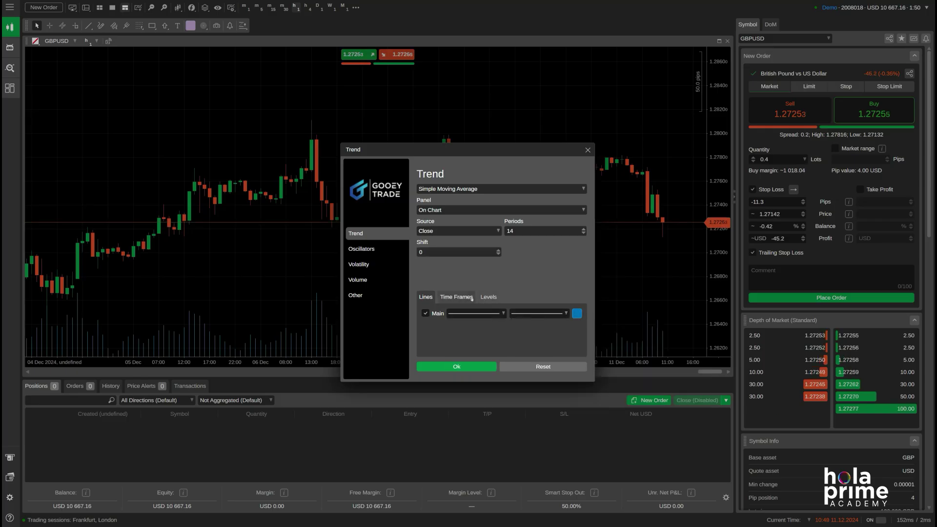
{"action": "left_click", "coordinate": [456, 297]}
{"action": "left_click", "coordinate": [490, 297]}
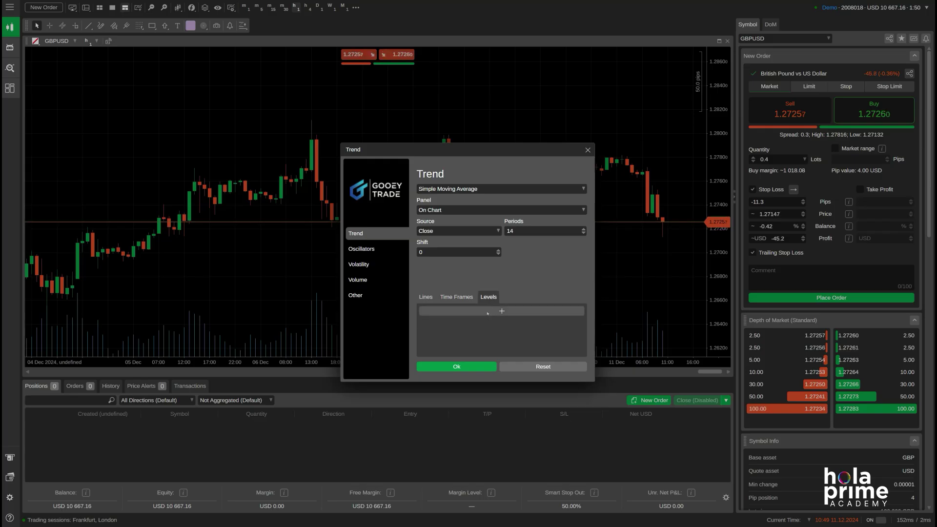
Apply the 14-period SMA, then hide and re-show its line with the eye icon
{"action": "left_click", "coordinate": [479, 366]}
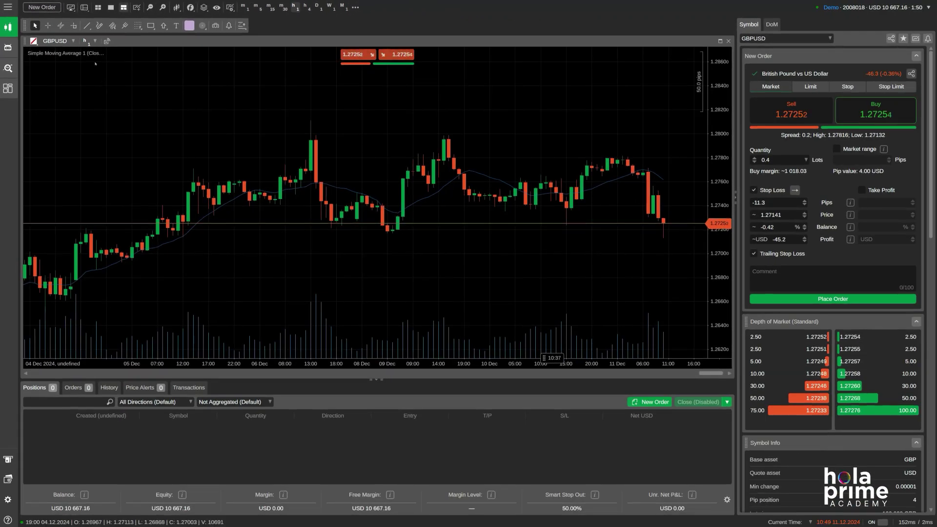
{"action": "mouse_move", "coordinate": [149, 219]}
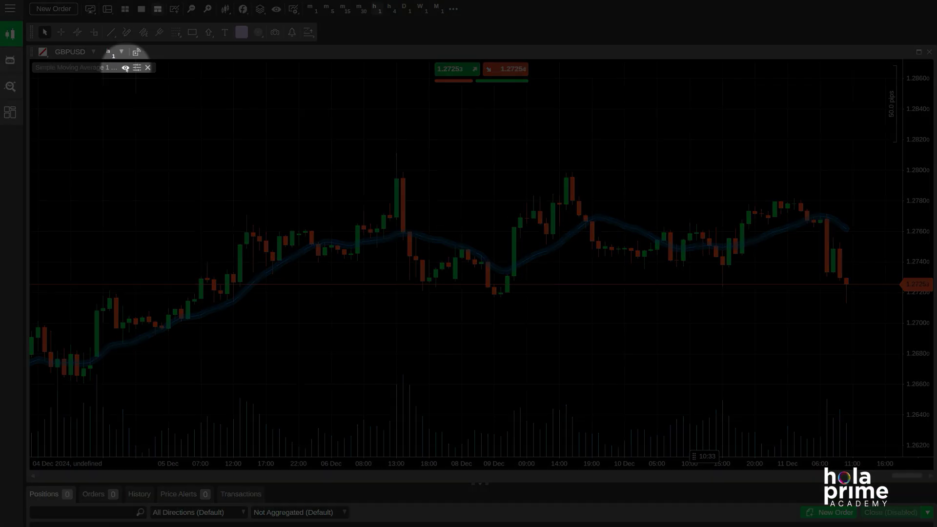
{"action": "left_click", "coordinate": [125, 68]}
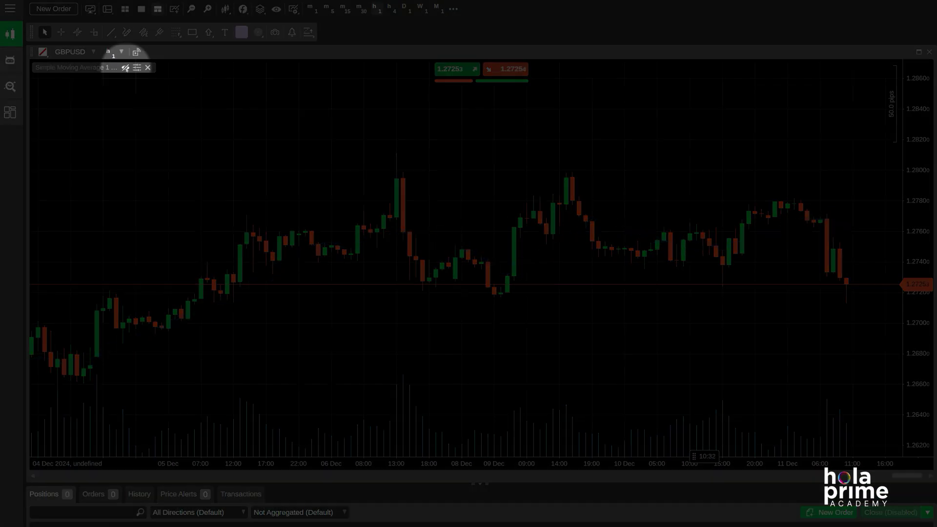
{"action": "left_click", "coordinate": [125, 68]}
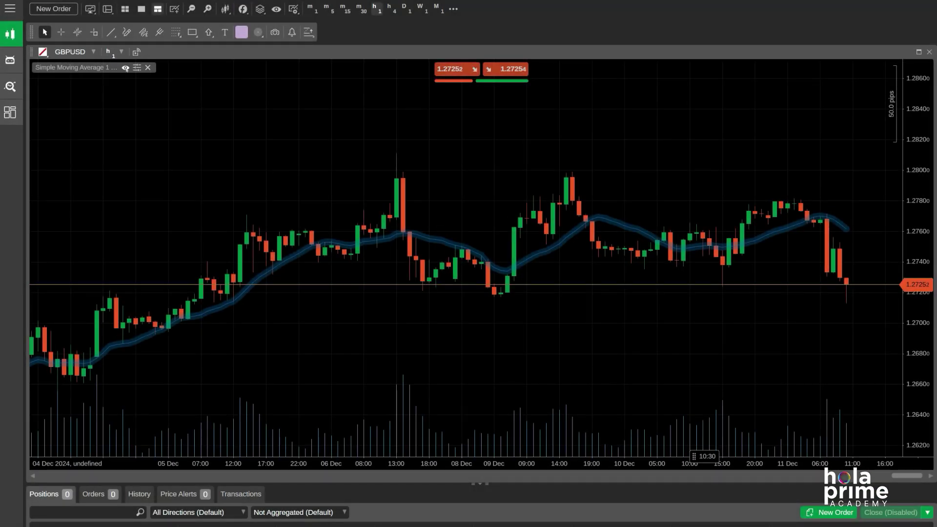
{"action": "left_click", "coordinate": [137, 68]}
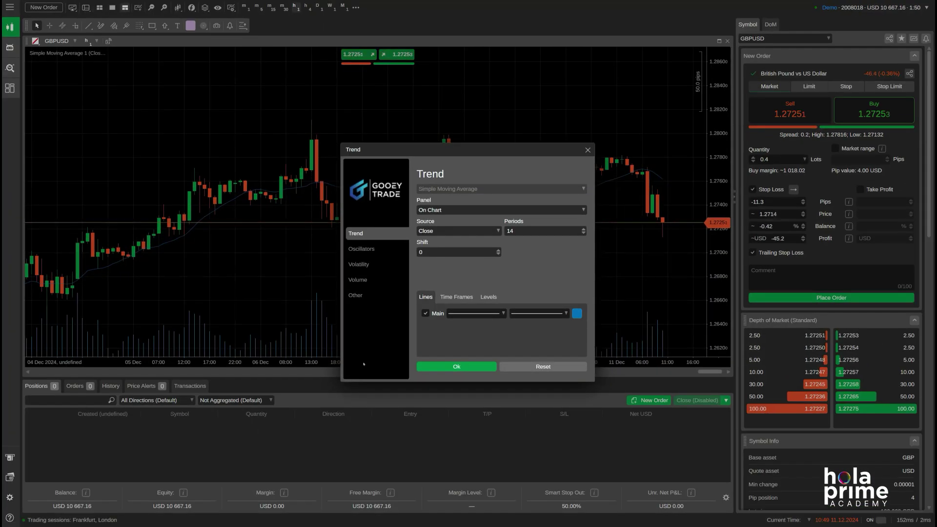
{"action": "left_click", "coordinate": [452, 367]}
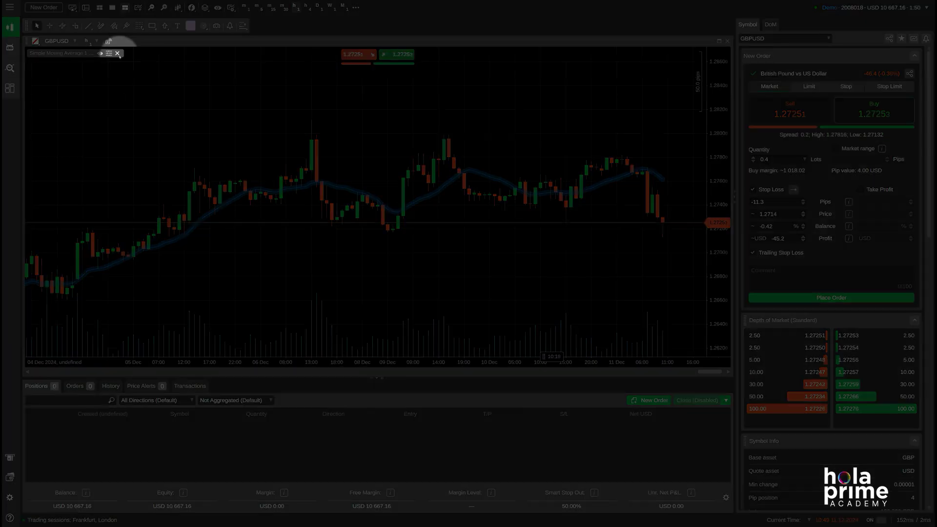
Delete the SMA and confirm Object Manager lists no remaining indicators
{"action": "left_click", "coordinate": [117, 54]}
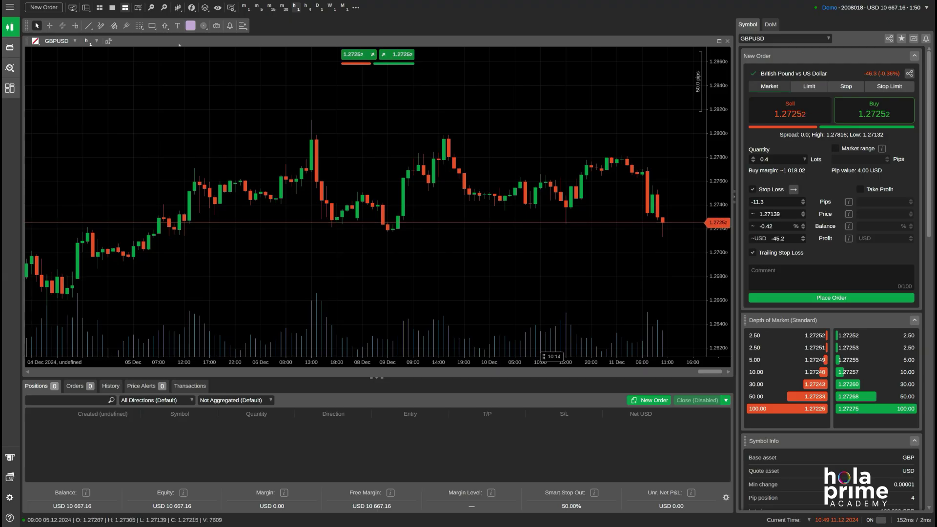
{"action": "left_click", "coordinate": [205, 8]}
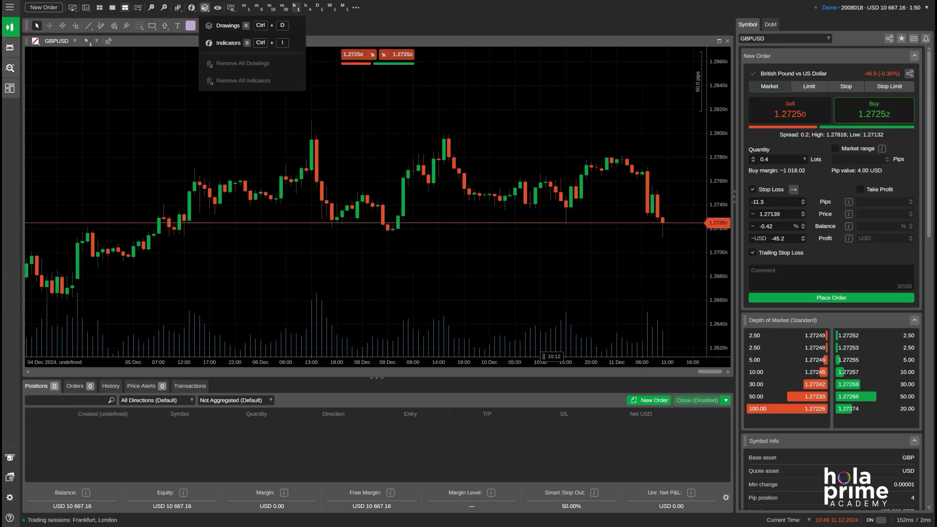
{"action": "left_click", "coordinate": [223, 43]}
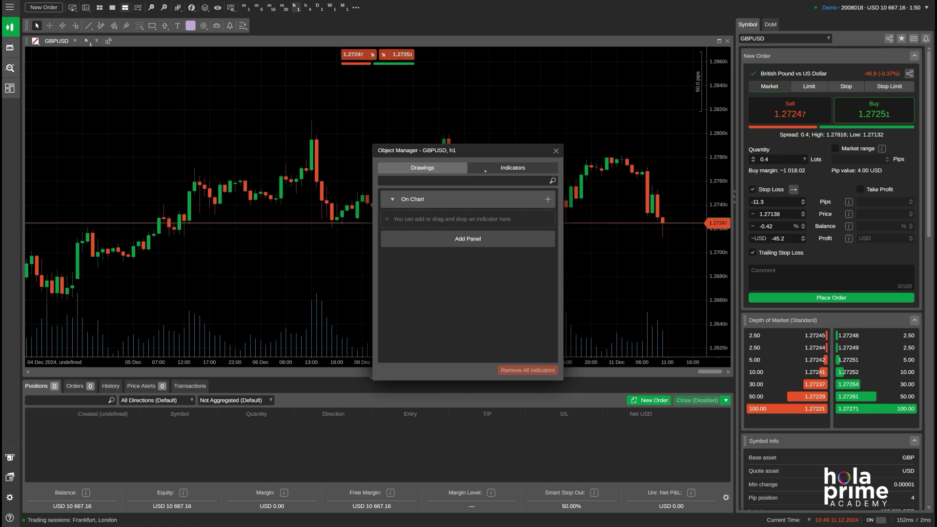
{"action": "left_click", "coordinate": [557, 151]}
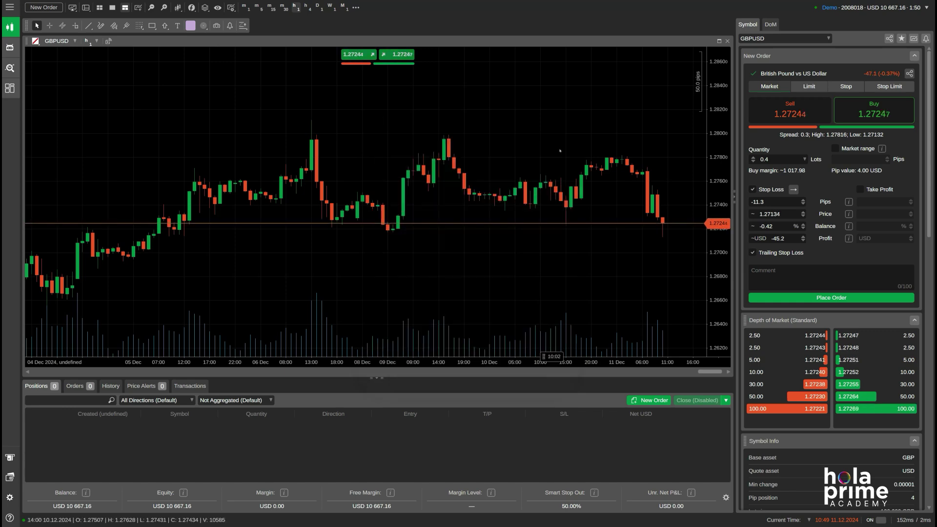